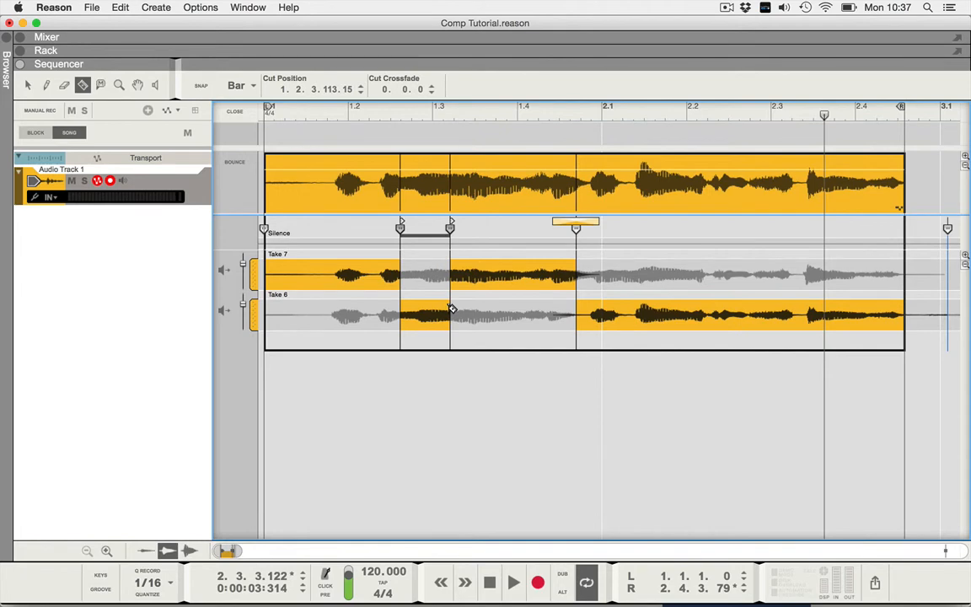
# With the Selection tool, move the cut after 1.3 to position 1.3.2.182 and shift the preceding cut slightly earlier
pyautogui.press('q')
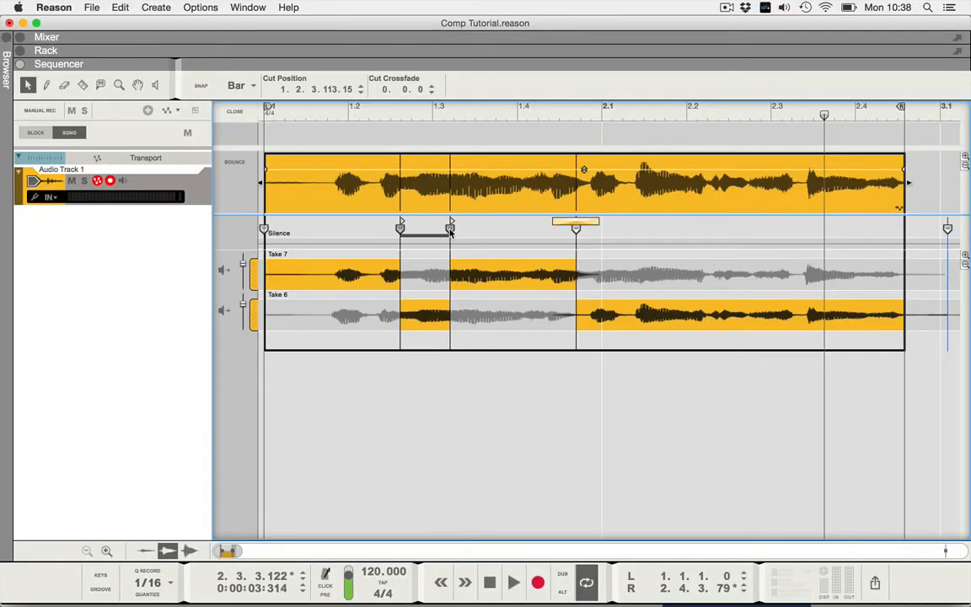
pyautogui.moveTo(451, 232)
pyautogui.mouseDown()
pyautogui.moveTo(396, 231)
pyautogui.moveTo(470, 227)
pyautogui.mouseUp()
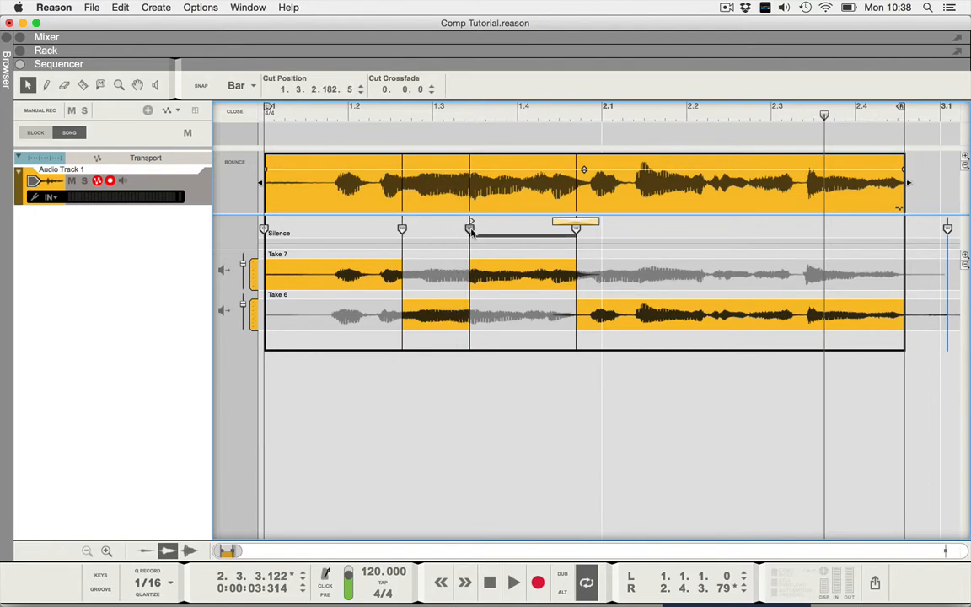
pyautogui.moveTo(402, 230); pyautogui.dragTo(390, 229)
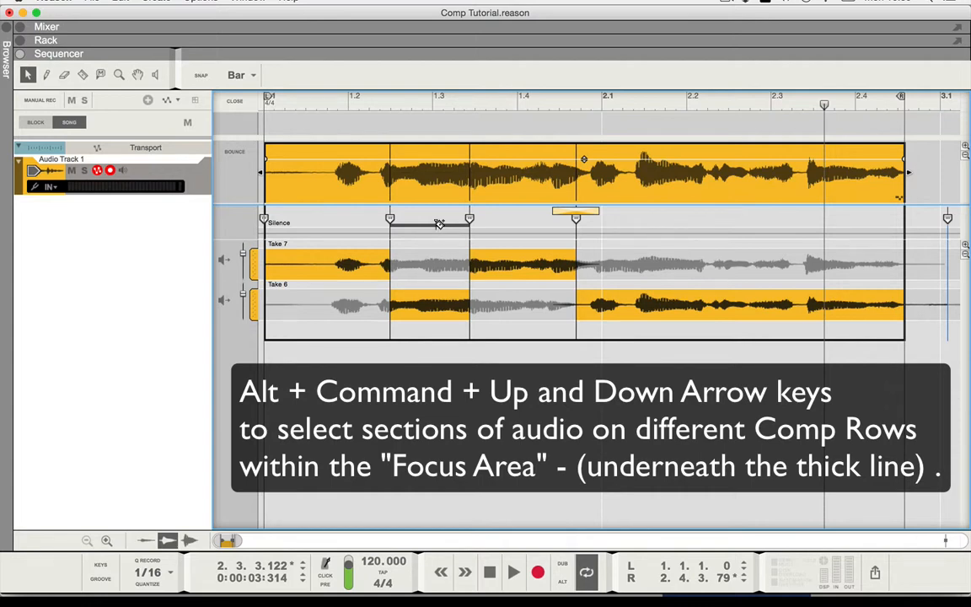
# Toggle the focused second segment between Take 7 and Take 6, ending on Take 6
pyautogui.press('alt+super+Up')
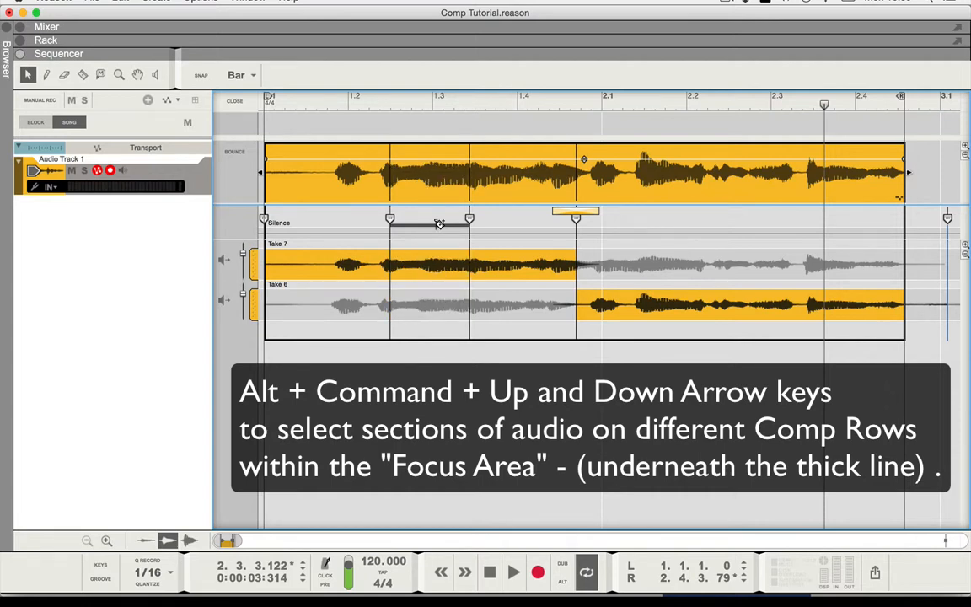
pyautogui.press('alt+super+Down')
pyautogui.press('alt+super+Up')
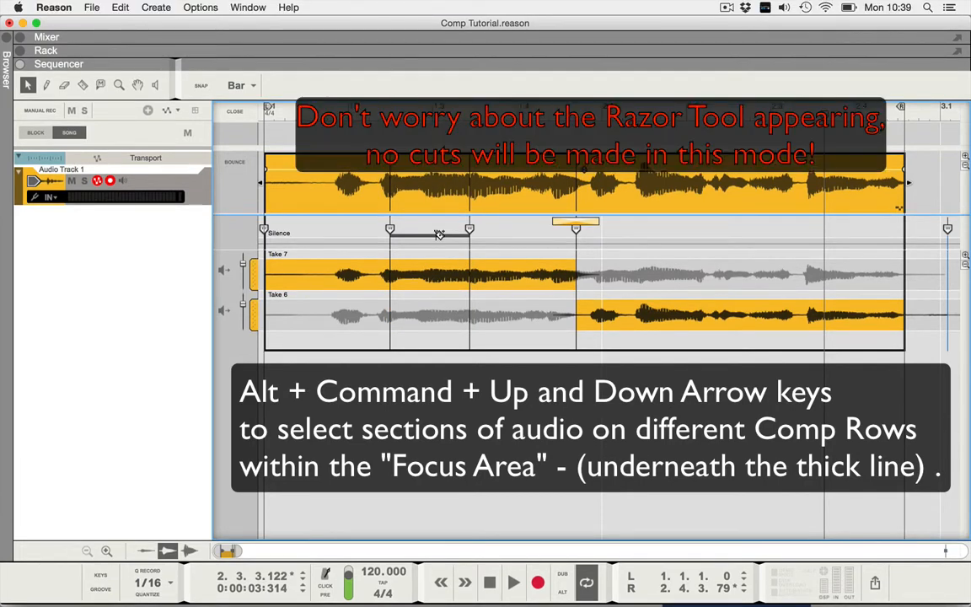
pyautogui.press('alt+super+Down')
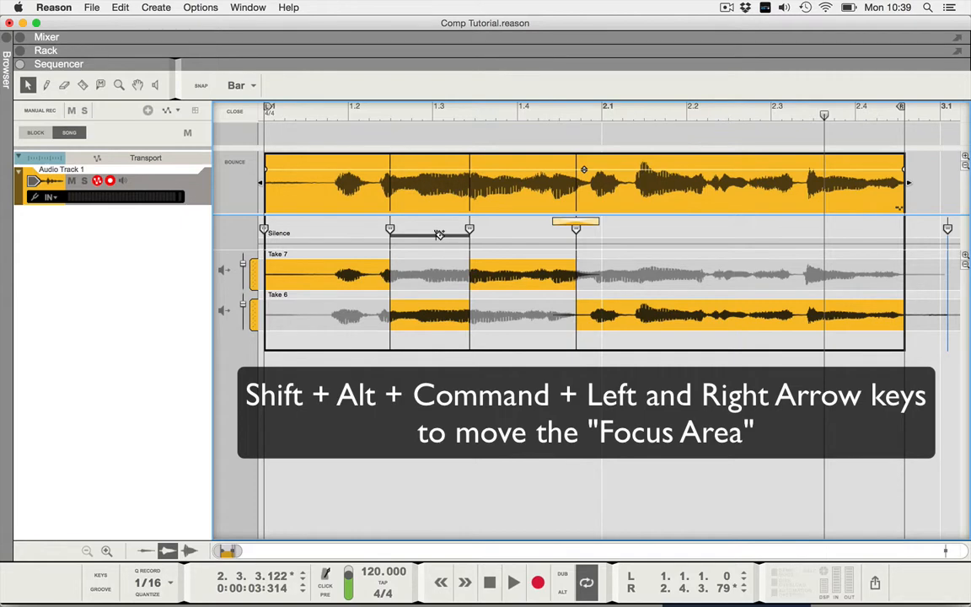
# Move the focus area through the comp segments to the last one and switch that segment to Take 7
pyautogui.press('shift+alt+super+Right')
pyautogui.press('shift+alt+super+Right')
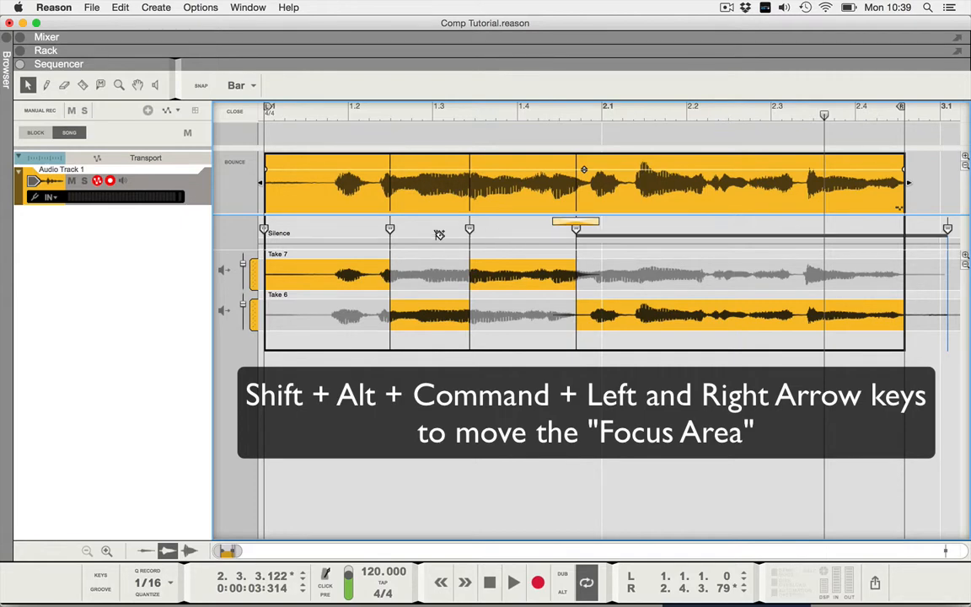
pyautogui.press('shift+alt+super+Left')
pyautogui.press('shift+alt+super+Left')
pyautogui.press('shift+alt+super+Left')
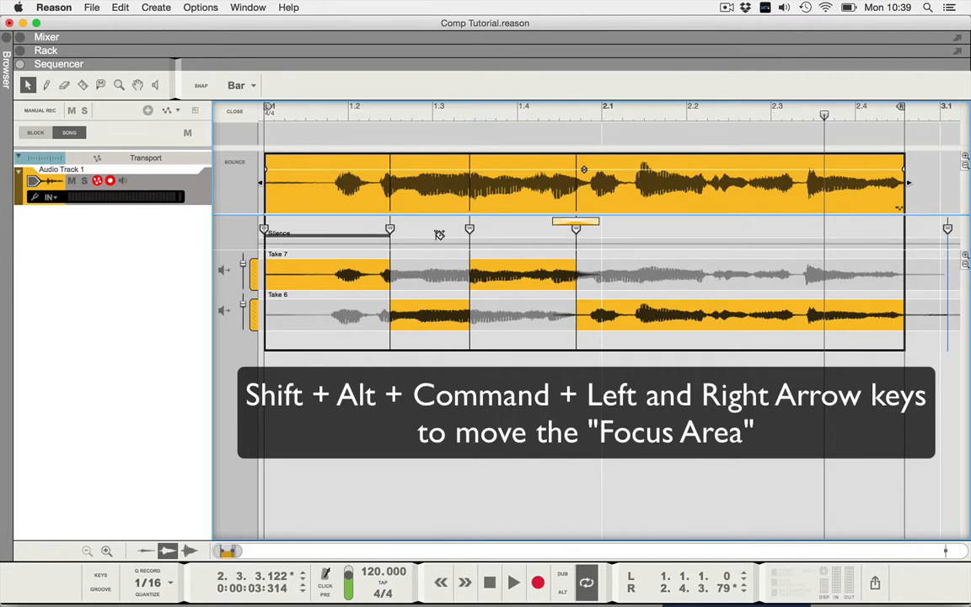
pyautogui.press('shift+alt+super+Right')
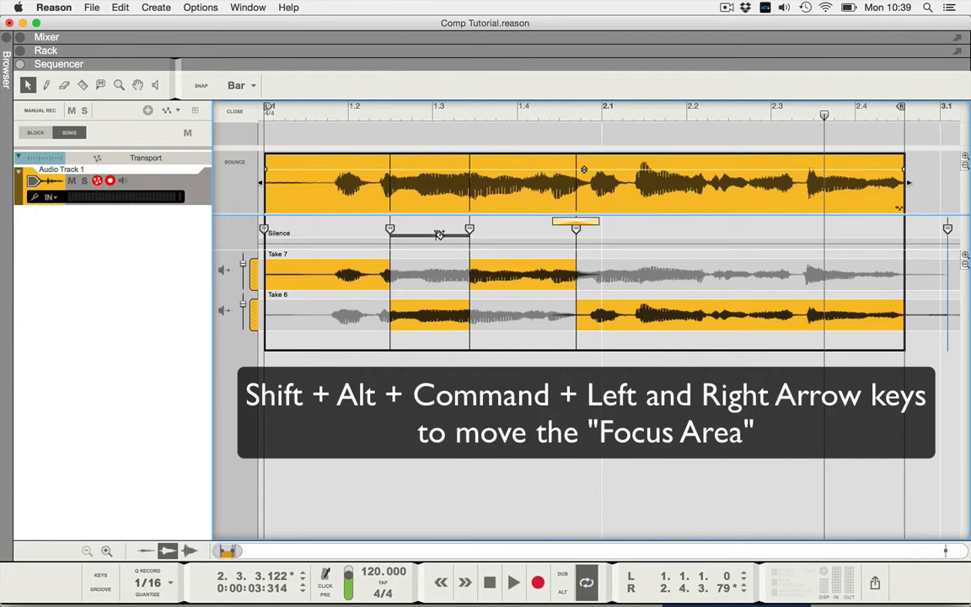
pyautogui.press('shift+alt+super+Right')
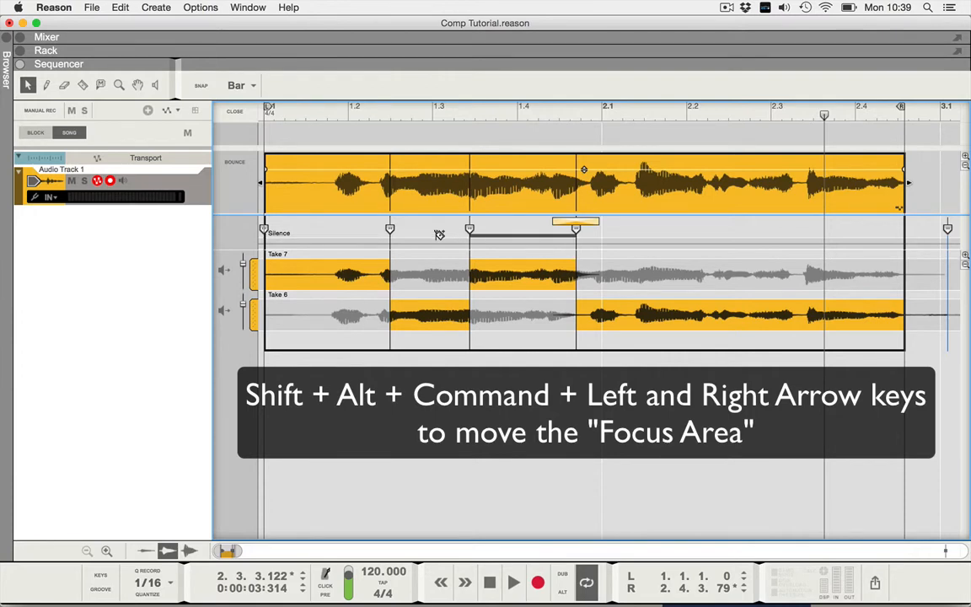
pyautogui.press('shift+alt+super+Right')
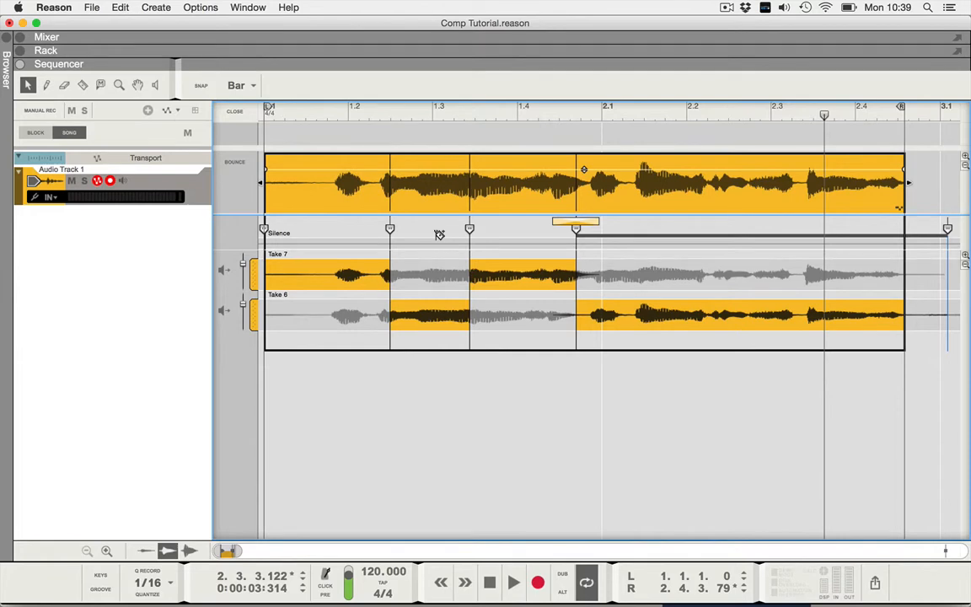
pyautogui.press('shift+alt+super+Up')
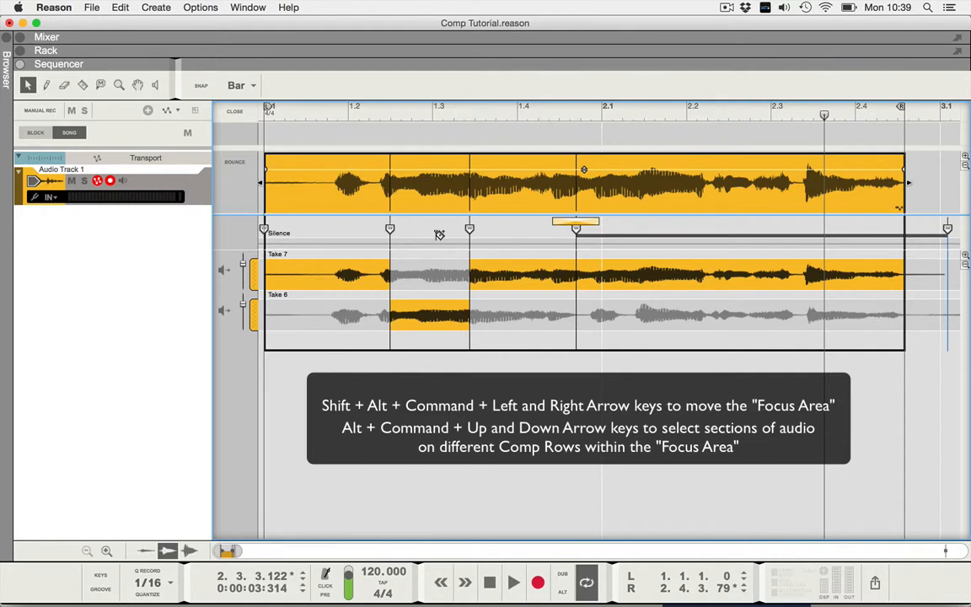
# Step the focus area back and forth across the comp segments, stopping on the third segment
pyautogui.press('shift+alt+super+Left')
pyautogui.press('shift+alt+super+Left')
pyautogui.press('shift+alt+super+Left')
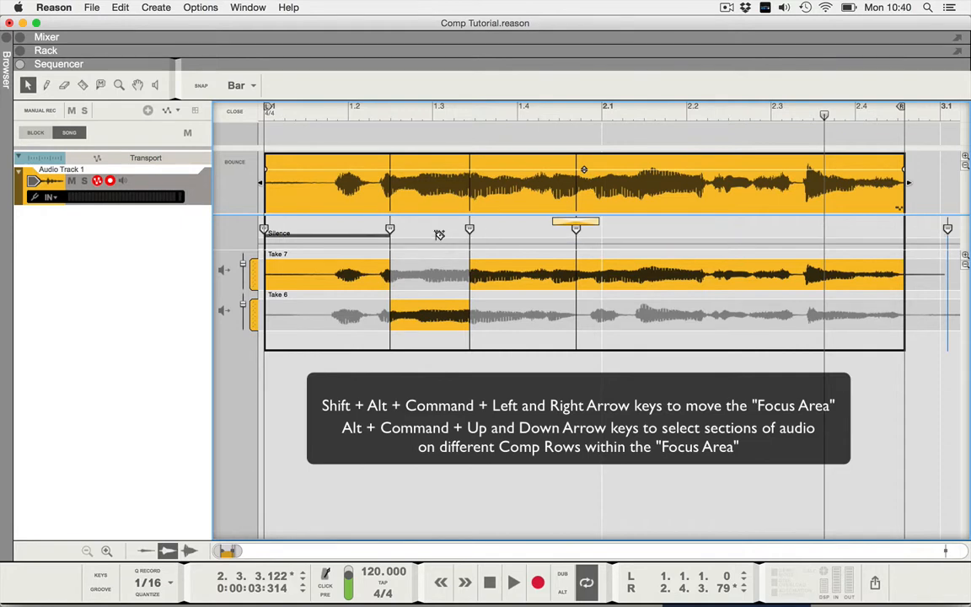
pyautogui.press('shift+alt+super+Left')
pyautogui.press('shift+alt+super+Right')
pyautogui.press('shift+alt+super+Right')
pyautogui.press('shift+alt+super+Right')
pyautogui.press('shift+alt+super+Right')
pyautogui.press('shift+alt+super+Right')
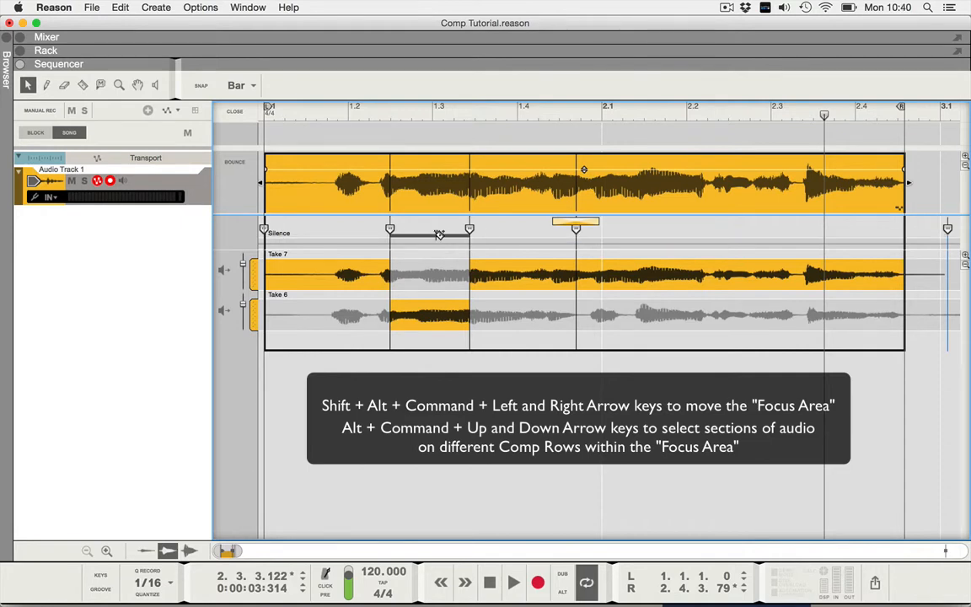
pyautogui.press('shift+alt+super+Left')
pyautogui.press('shift+alt+super+Left')
pyautogui.press('shift+alt+super+Left')
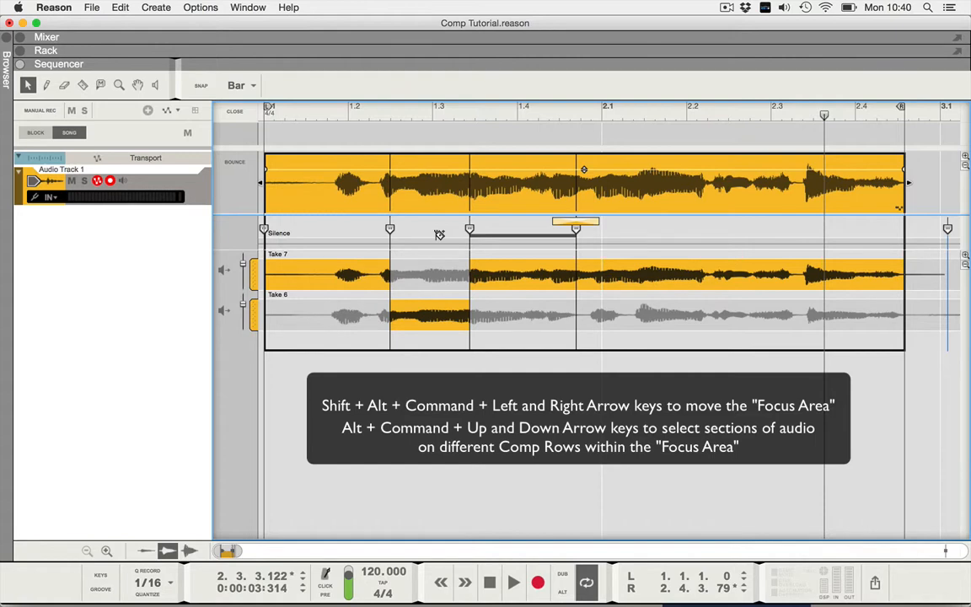
# Toggle the third segment repeatedly between Take 6 and Take 7, ending on Take 7
pyautogui.press('alt+super+Down')
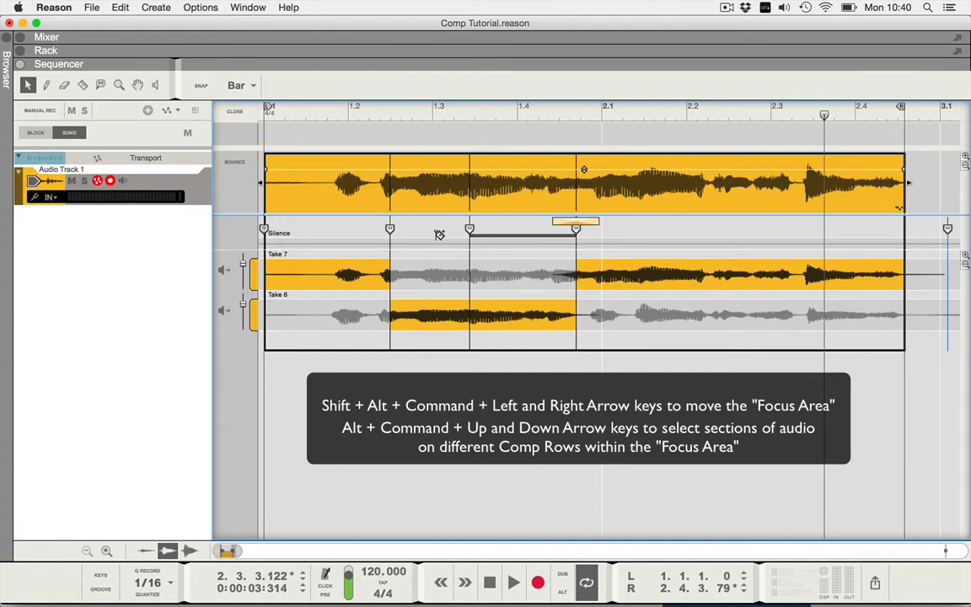
pyautogui.press('alt+super+Up')
pyautogui.press('alt+super+Down')
pyautogui.press('alt+super+Up')
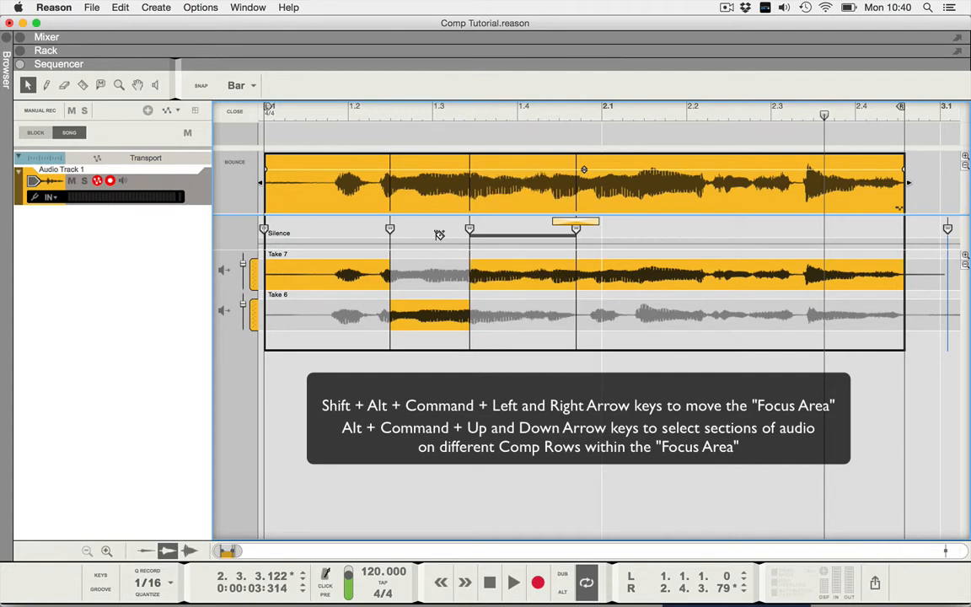
pyautogui.press('alt+super+Down')
pyautogui.press('alt+super+Up')
pyautogui.press('alt+super+Down')
pyautogui.press('alt+super+Up')
pyautogui.press('alt+super+Down')
pyautogui.press('alt+super+Up')
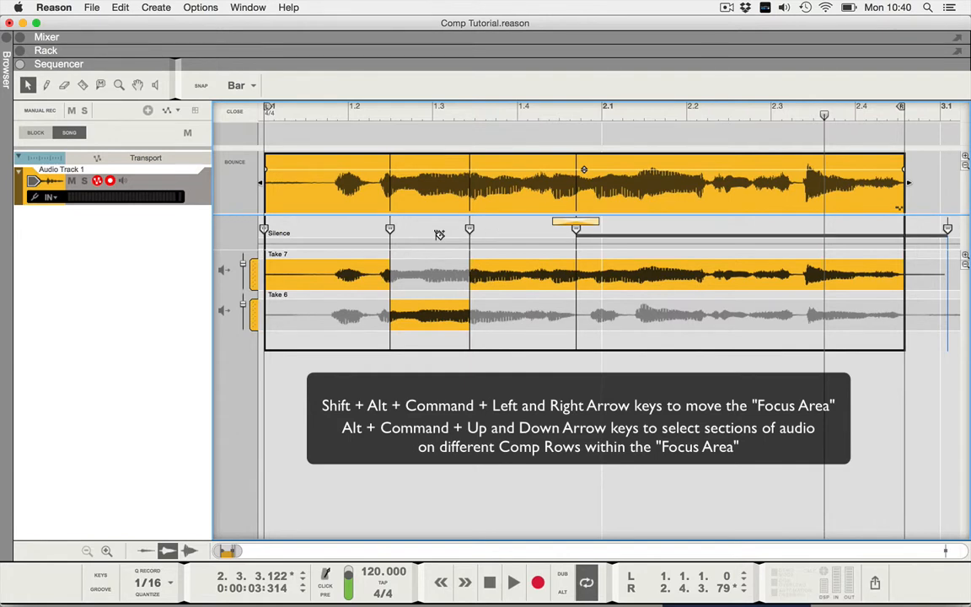
# Move the focus area to the first segment and switch it to Take 6 and back to Take 7
pyautogui.press('shift+alt+super+Left')
pyautogui.press('shift+alt+super+Left')
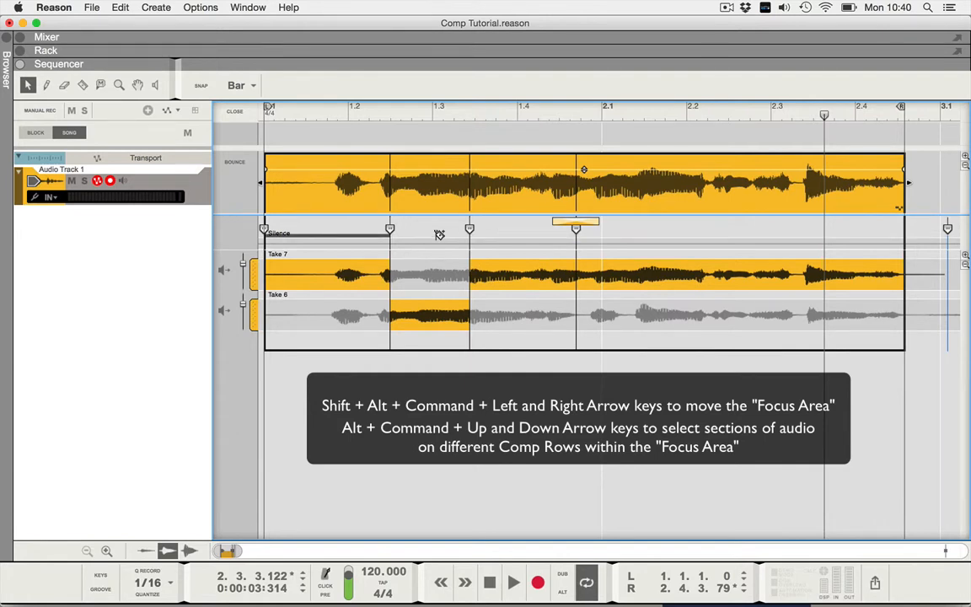
pyautogui.press('alt+super+Down')
pyautogui.press('alt+super+Up')
# Move the focus area to the second segment and switch it to Take 7 and back to Take 6
pyautogui.press('shift+alt+super+Right')
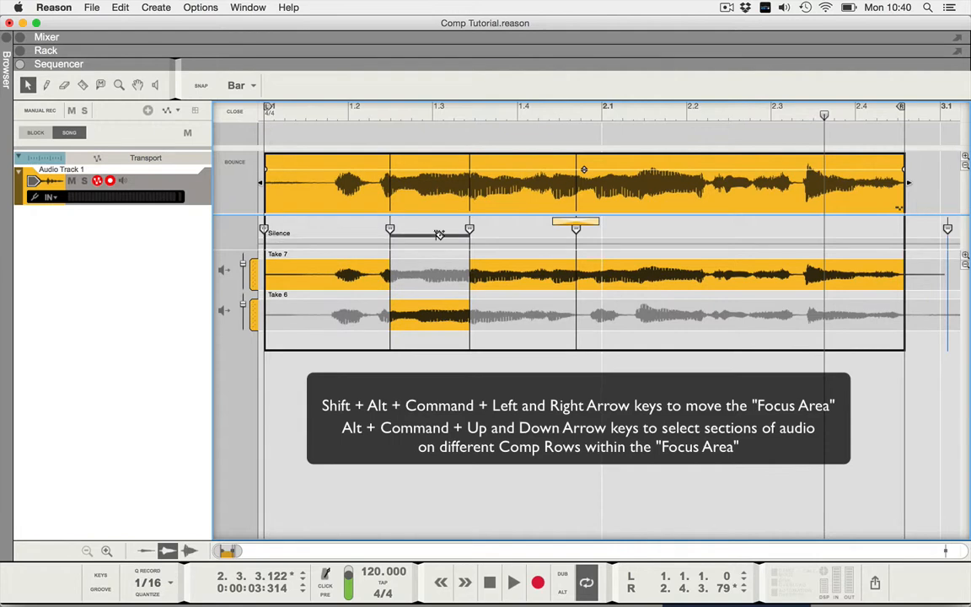
pyautogui.press('alt+super+Up')
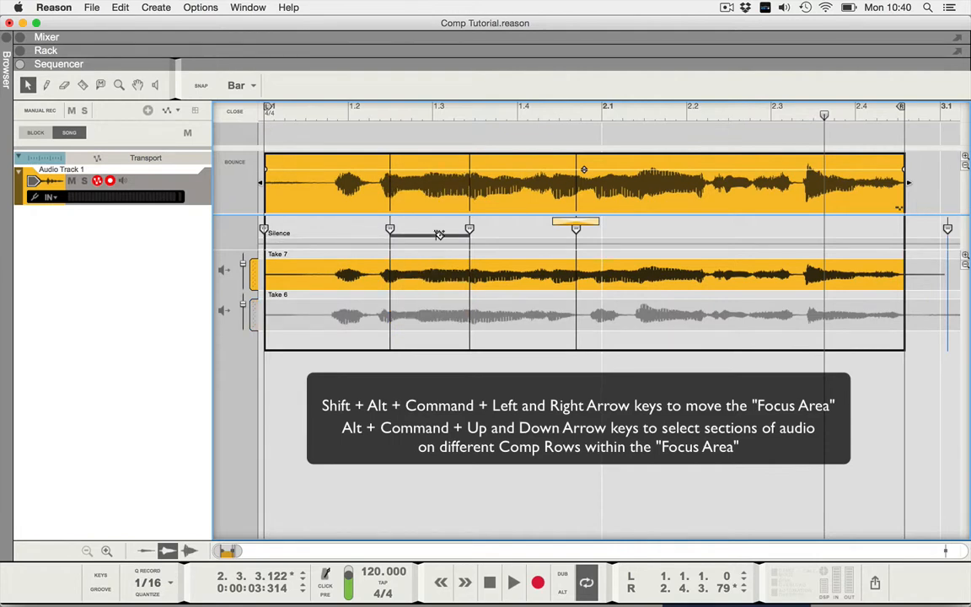
pyautogui.press('alt+super+Down')
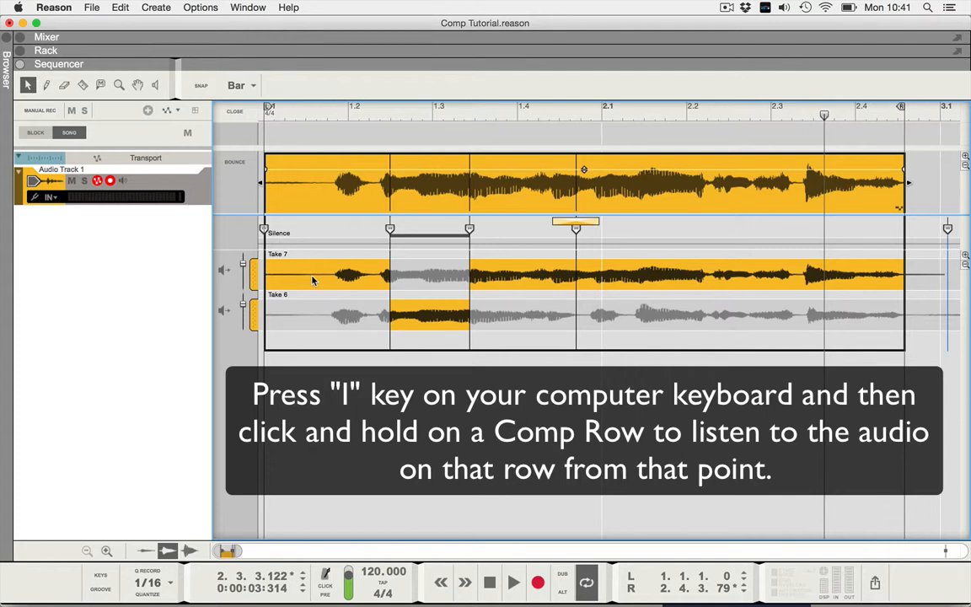
# Activate the Speaker tool and audition Take 7 before its first sound and Take 6 from the second segment
pyautogui.press('i')
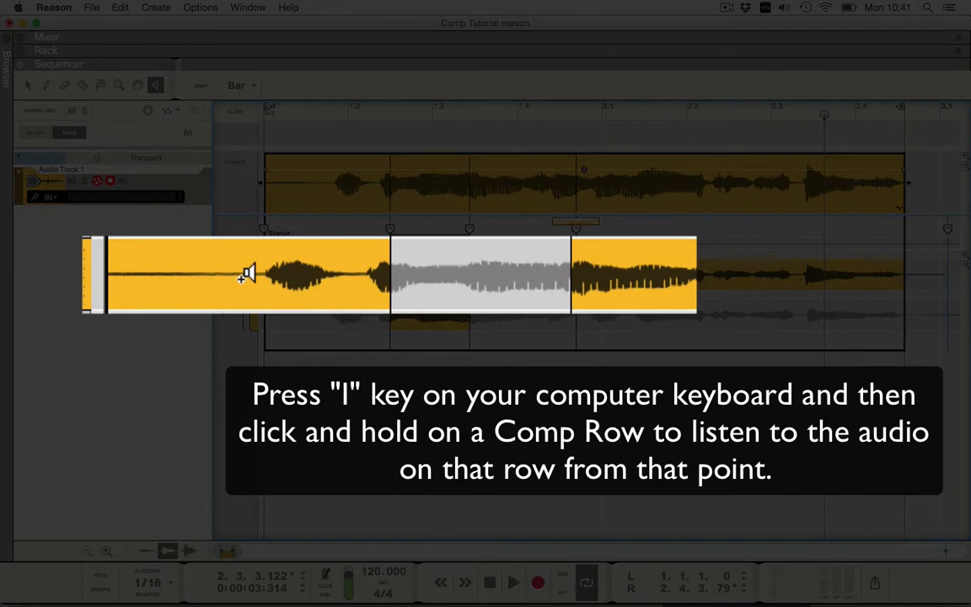
pyautogui.click(245, 275)
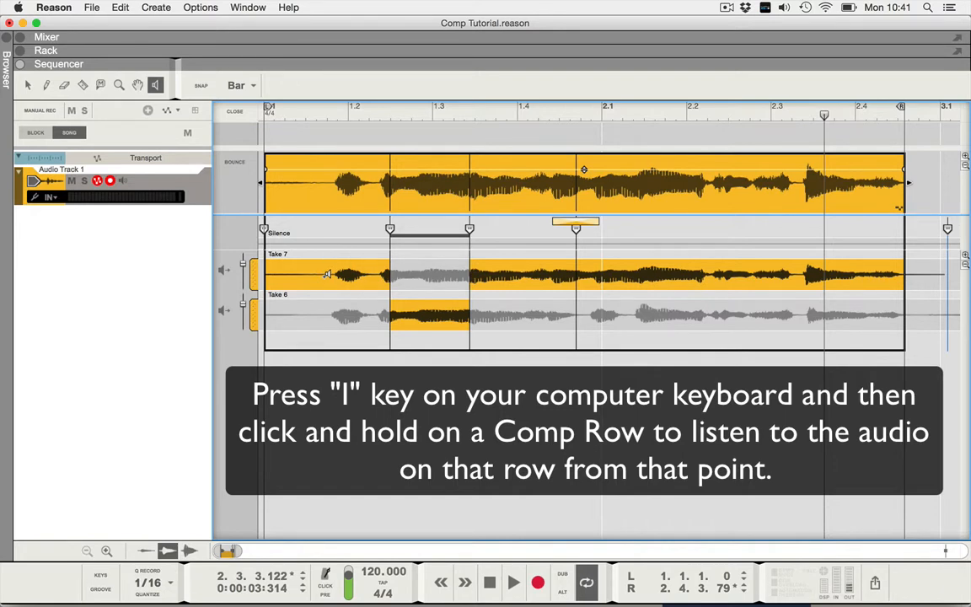
pyautogui.click(327, 274)
pyautogui.click(399, 314)
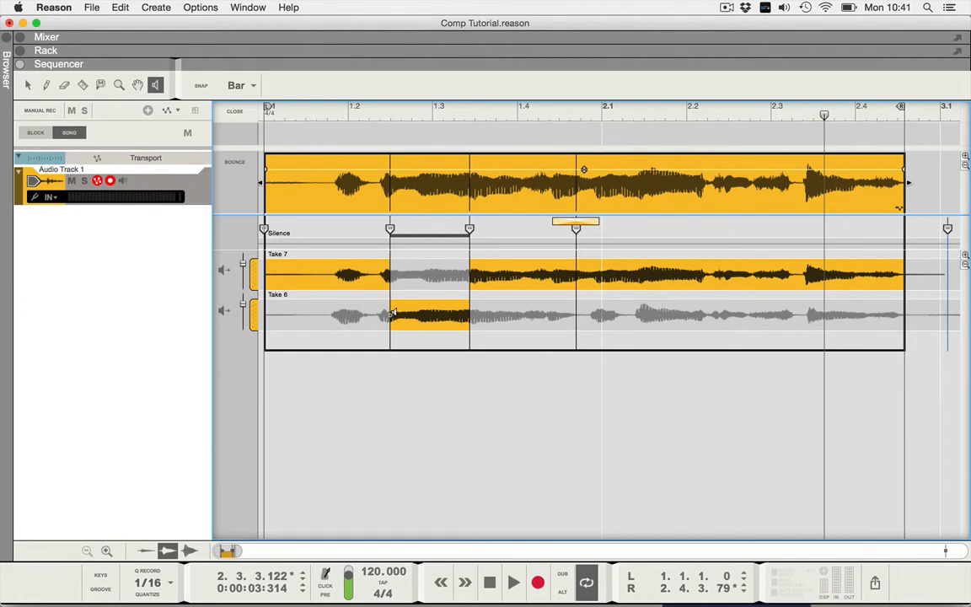
# Try soloing the whole Take 6 row and restore the comped selection
pyautogui.click(223, 311)
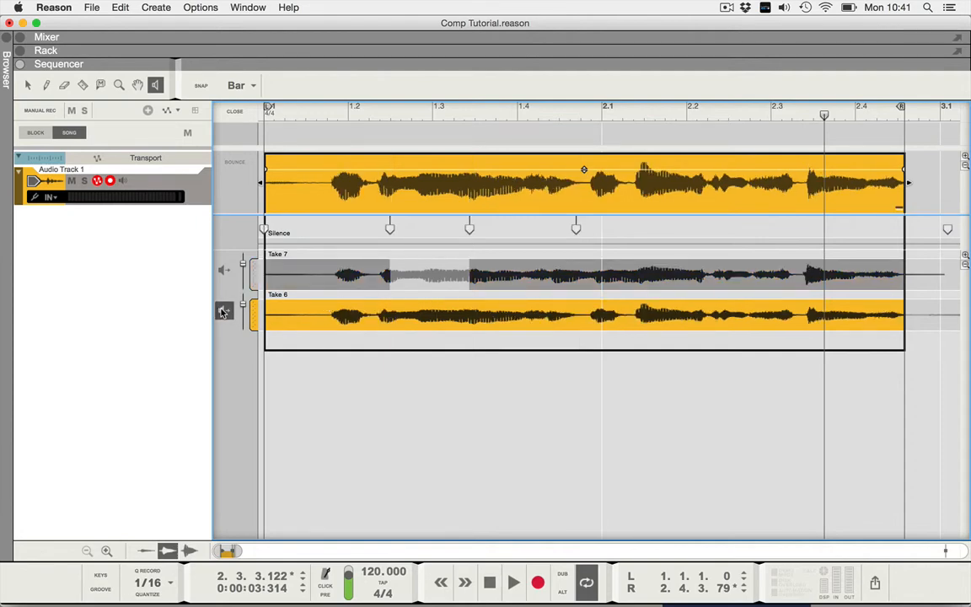
pyautogui.press('super+z')
# Play back the comped audio in several short passes, stopping playback after each one
pyautogui.press('space')
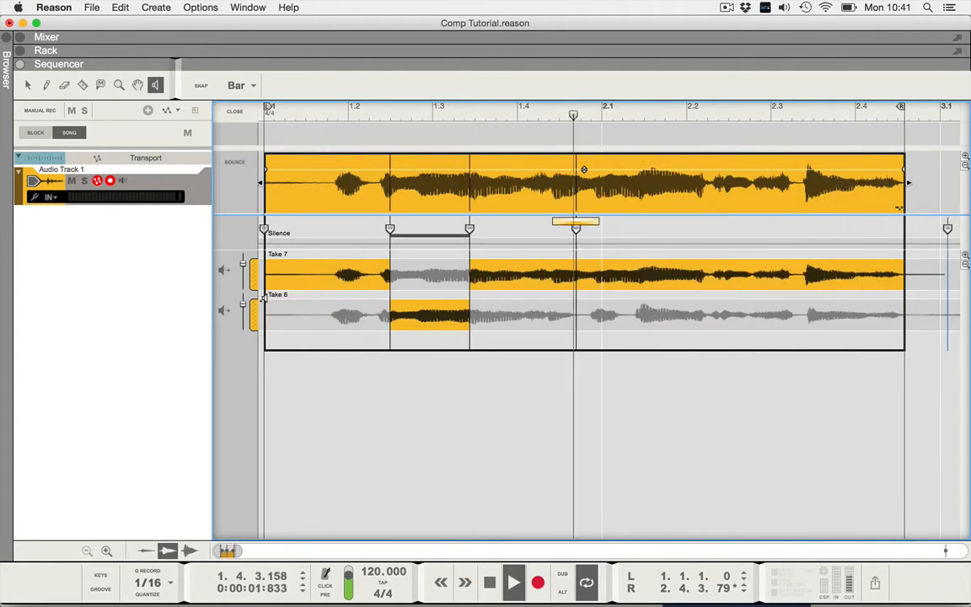
pyautogui.press('space')
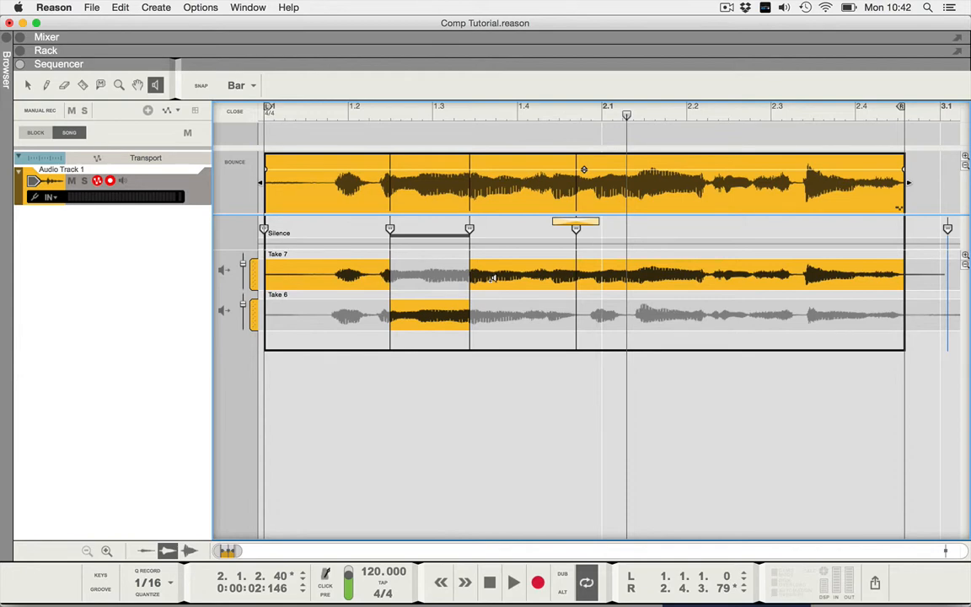
pyautogui.press('space')
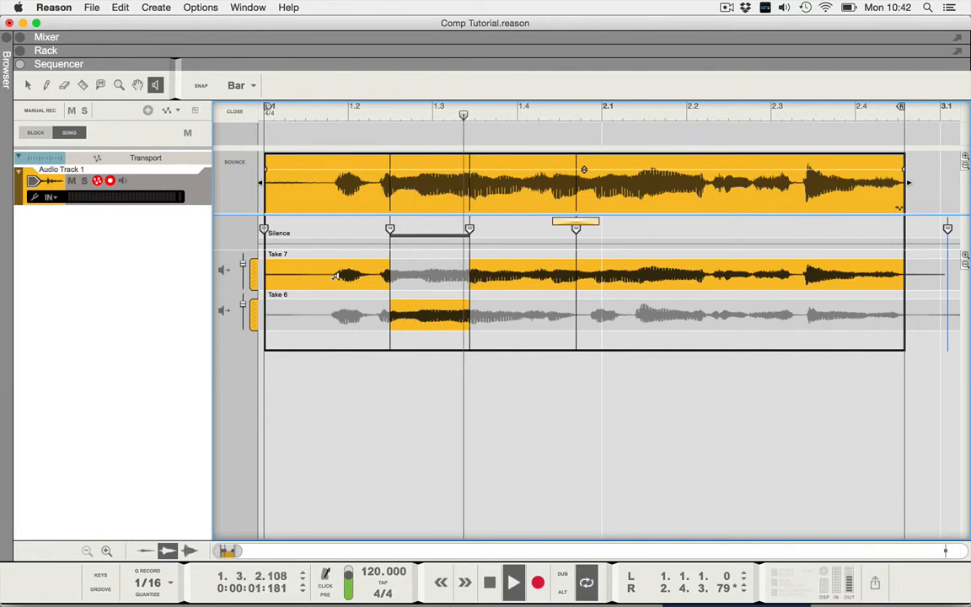
pyautogui.press('space')
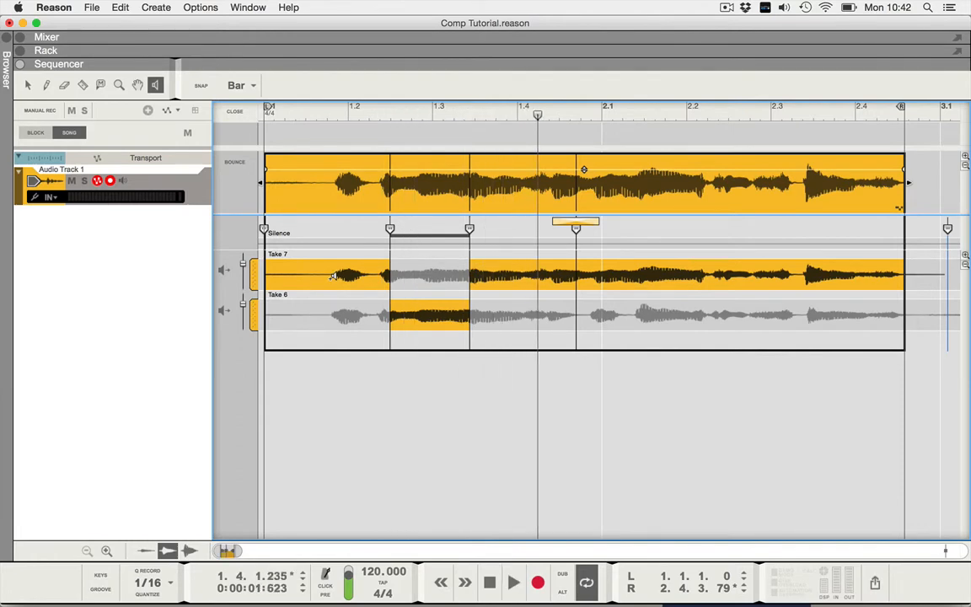
pyautogui.press('space')
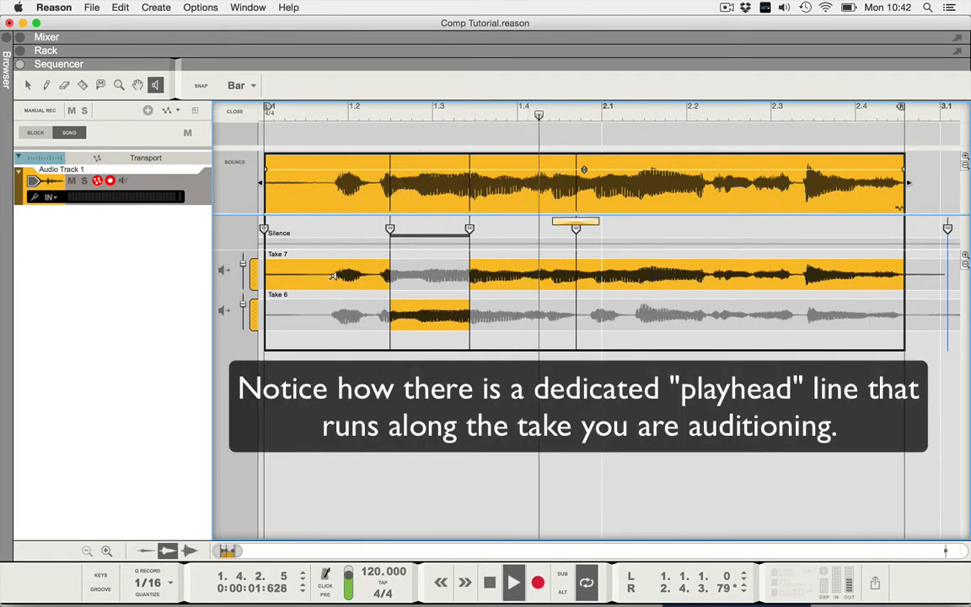
pyautogui.press('space')
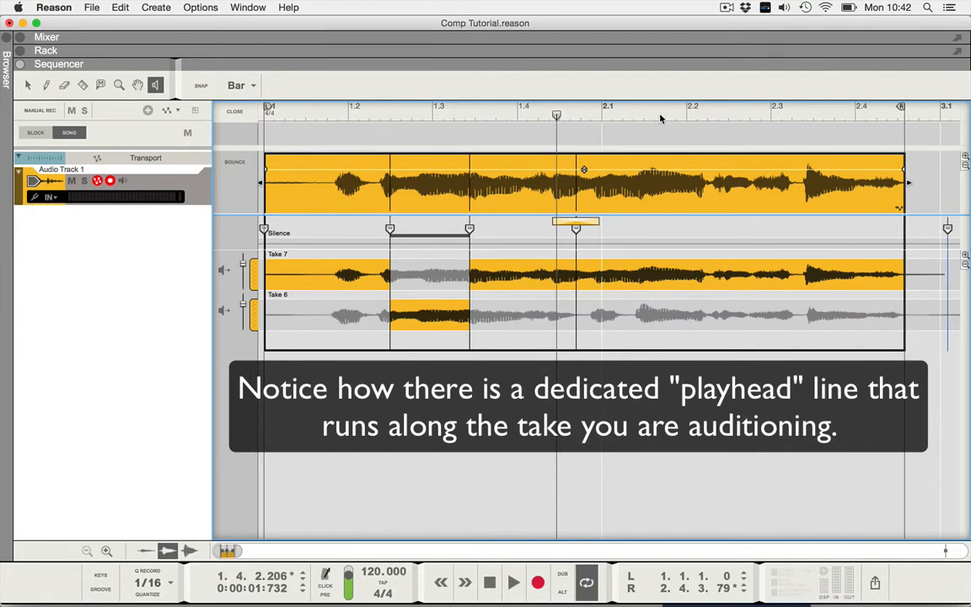
# Audition the Take 7 row with the Speaker tool from its first sound and from several points after 2.2
pyautogui.click(334, 276)
pyautogui.click(335, 275)
pyautogui.click(334, 275)
pyautogui.click(802, 275)
pyautogui.click(803, 275)
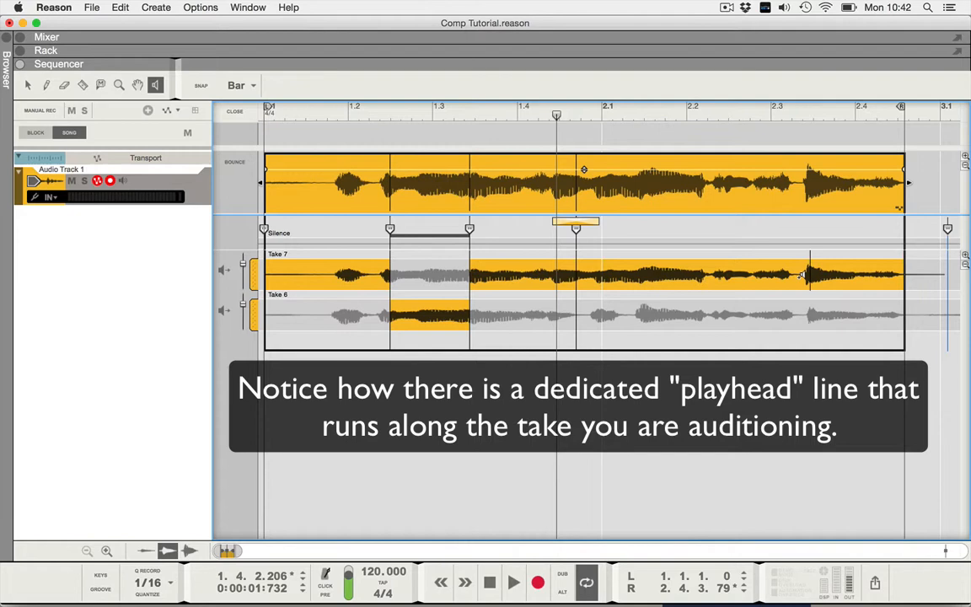
pyautogui.click(742, 272)
pyautogui.click(711, 272)
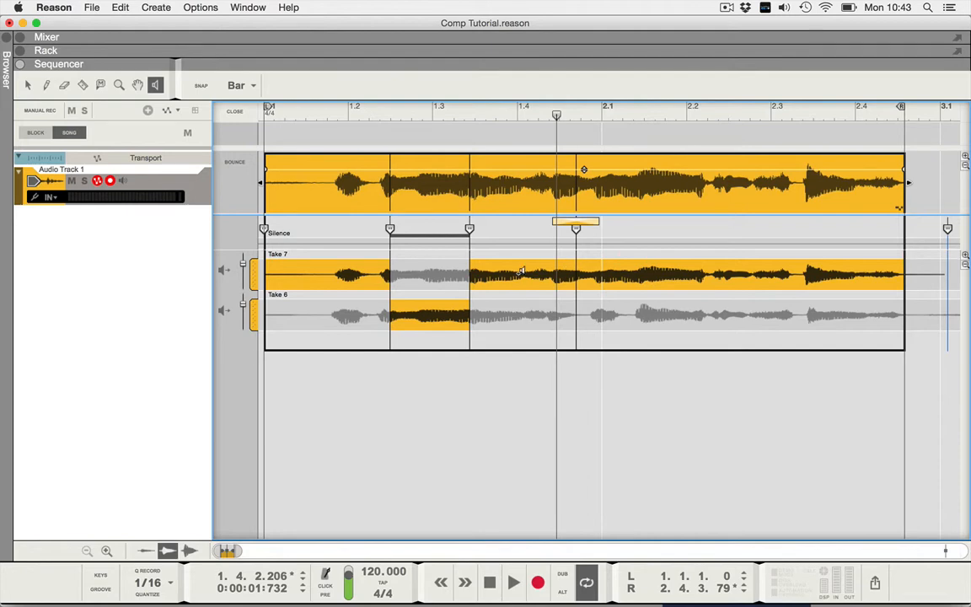
# Return to the Selection tool, temporarily use the Razor to comp in Take 6 from 1.3.3.187 to just past 1.4, and deselect the cuts
pyautogui.press('q')
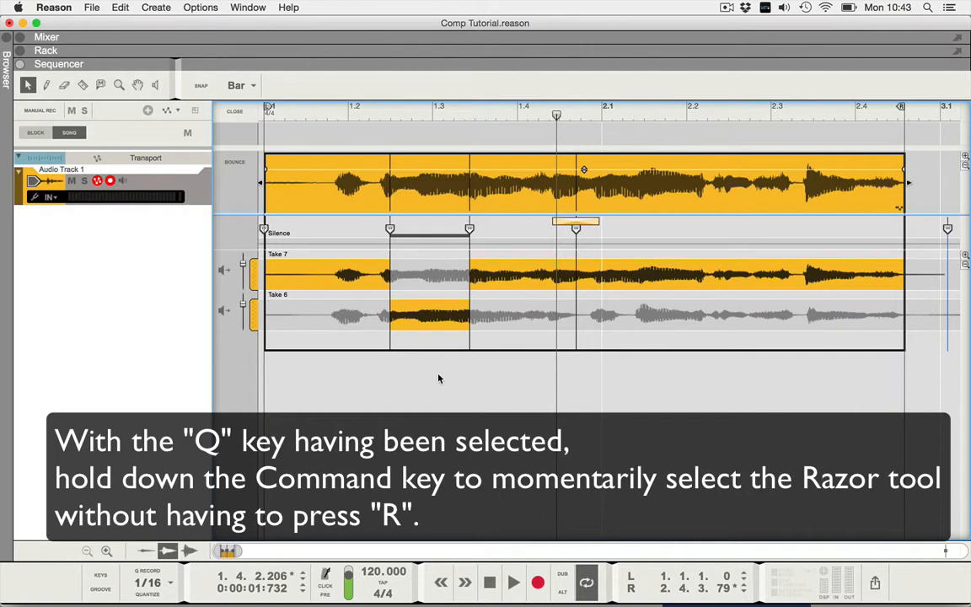
pyautogui.press('super')
pyautogui.moveTo(493, 315); pyautogui.dragTo(535, 316)
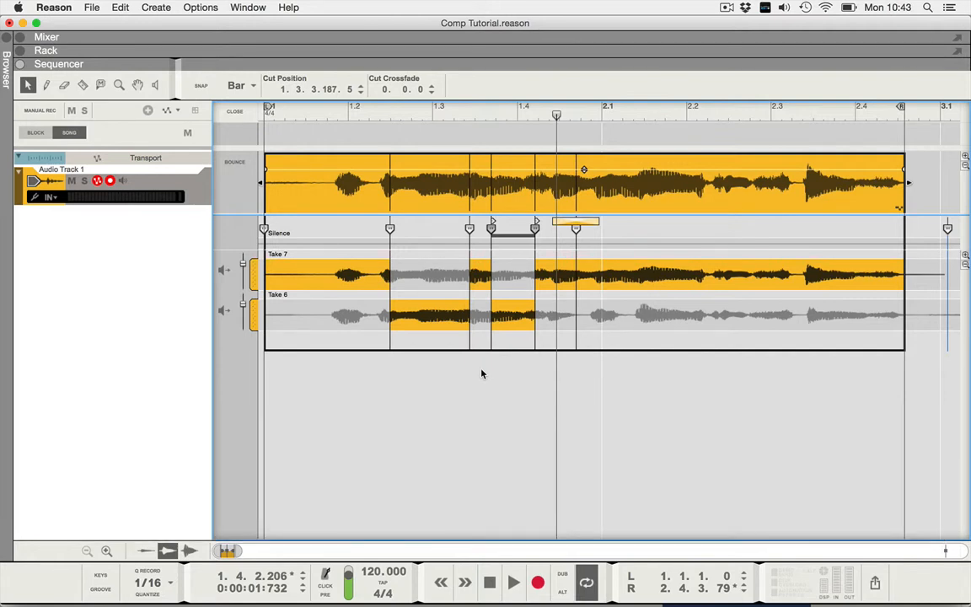
pyautogui.click(482, 374)
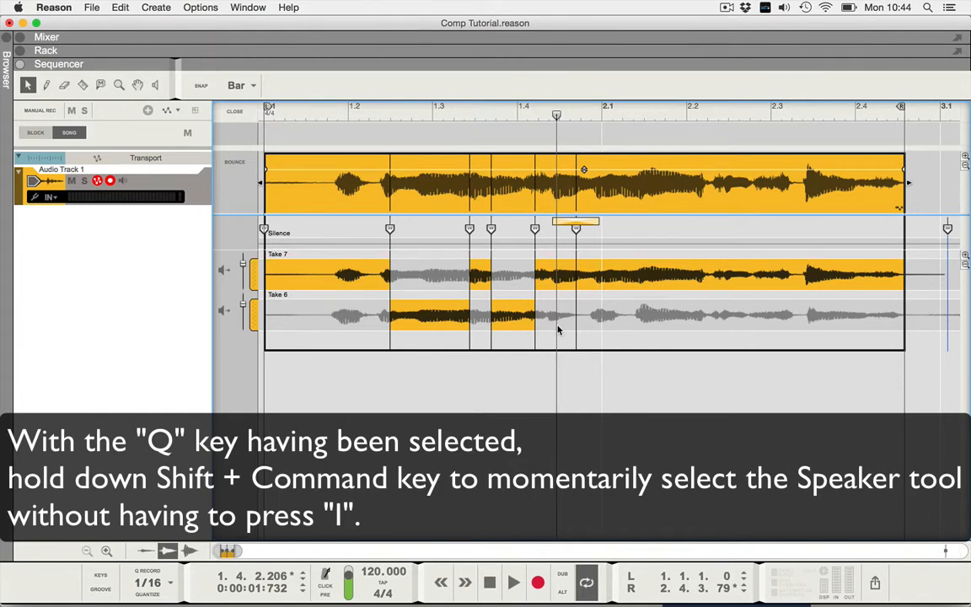
# Audition Take 7 from shortly after 2.1 using the temporary Speaker tool
pyautogui.press('shift+super')
pyautogui.keyDown('shift'); pyautogui.keyDown('super'); pyautogui.click(637, 277); pyautogui.keyUp('super'); pyautogui.keyUp('shift')
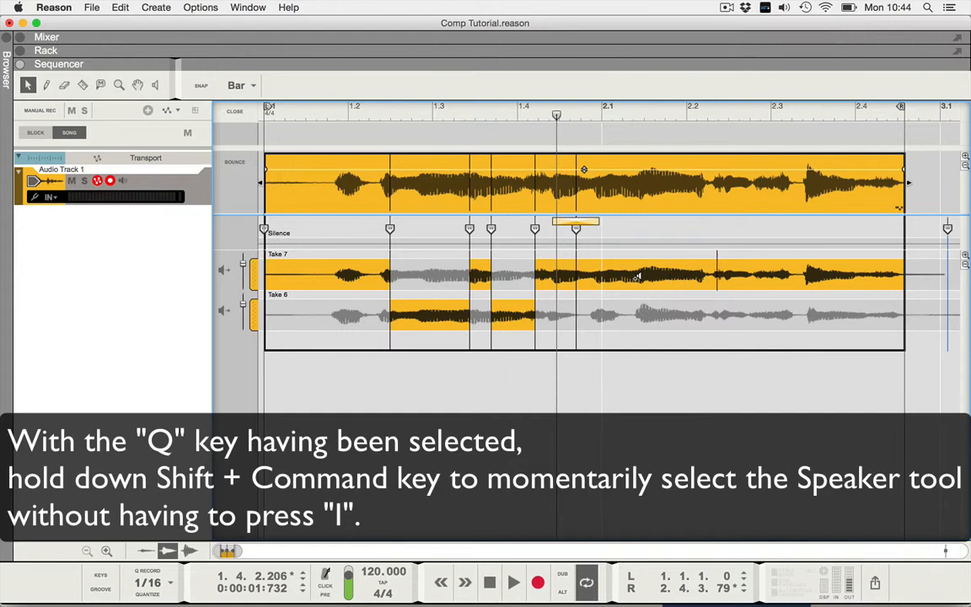